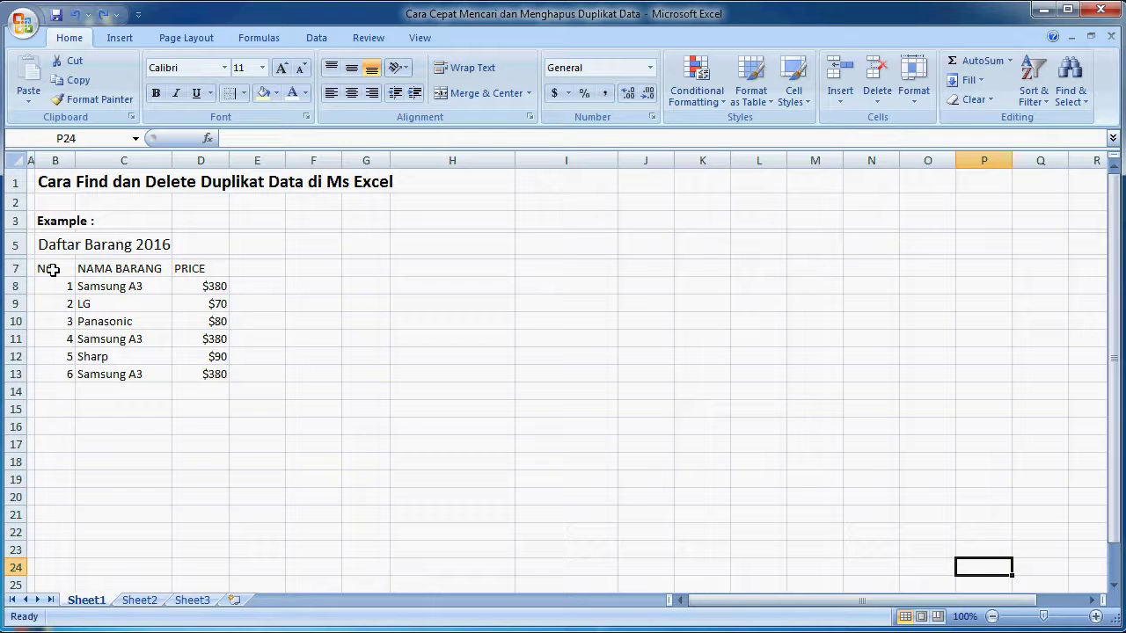
# Step: Select the product list B7:D13 and bring up the Insert ribbon
pyautogui.moveTo(44, 269); pyautogui.dragTo(208, 368)
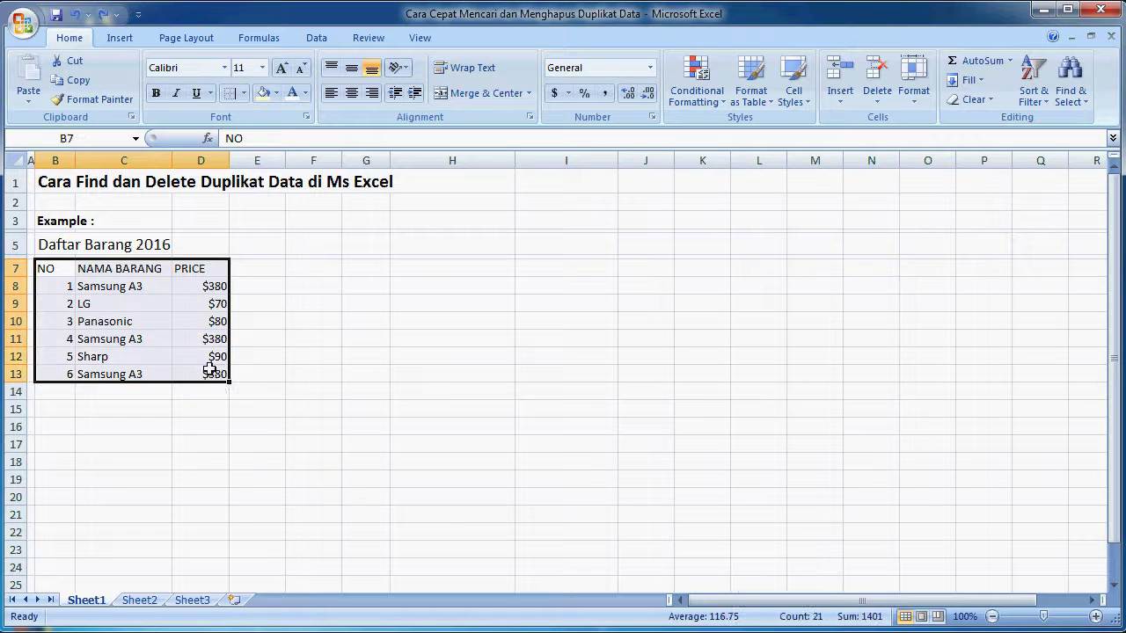
pyautogui.click(129, 41)
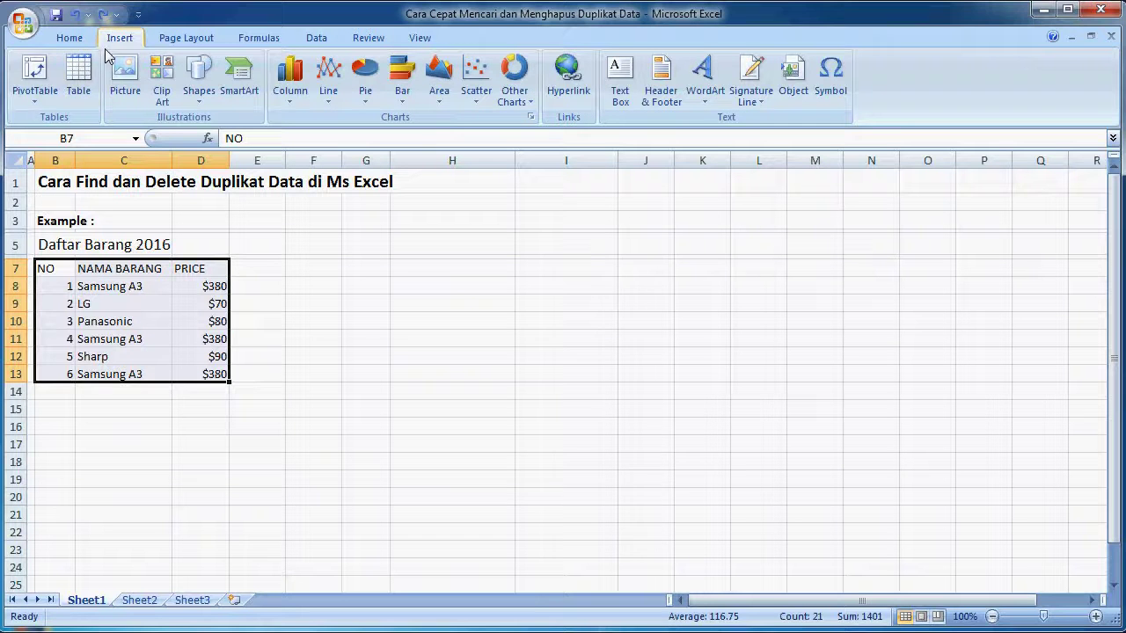
# Step: Convert B7:D13 into a table with headers and apply a Medium blue banded style
pyautogui.click(77, 88)
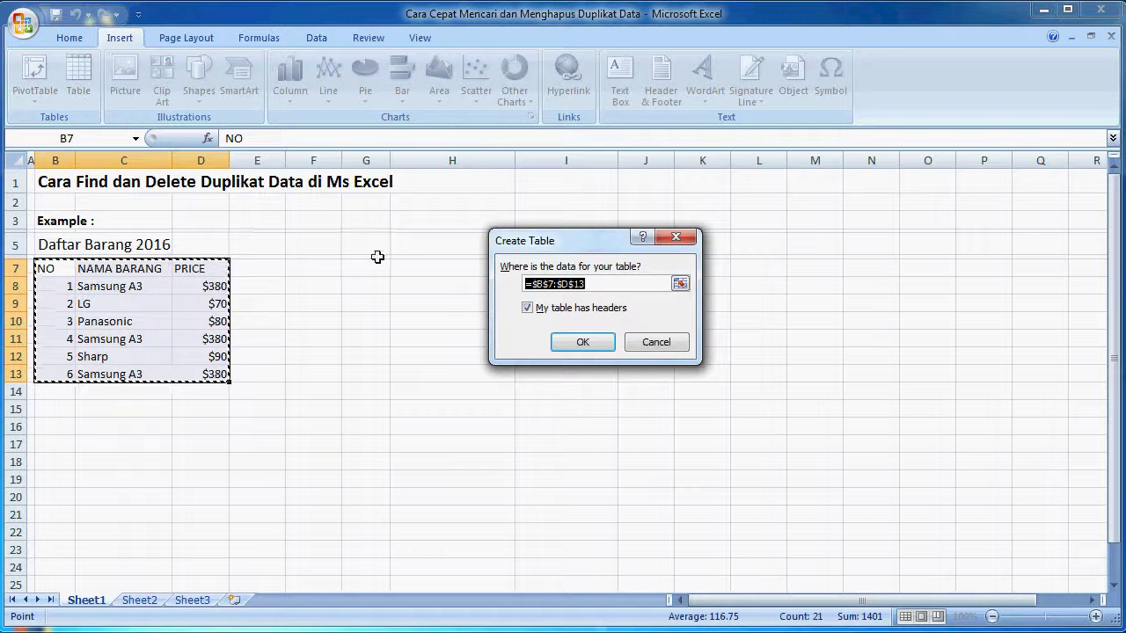
pyautogui.click(582, 342)
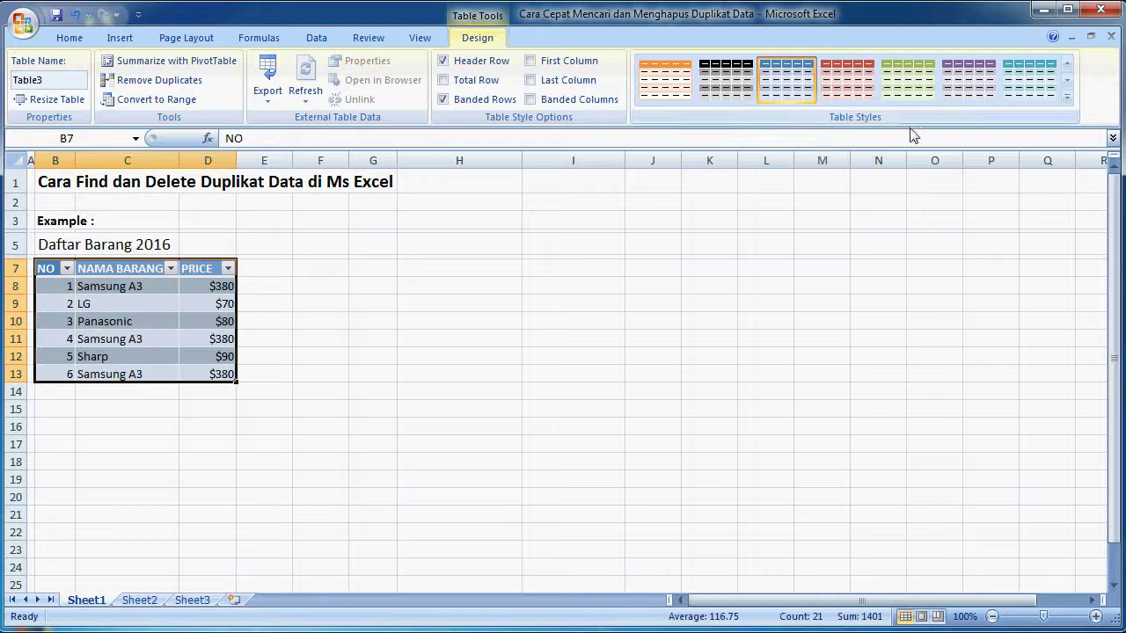
pyautogui.click(1066, 99)
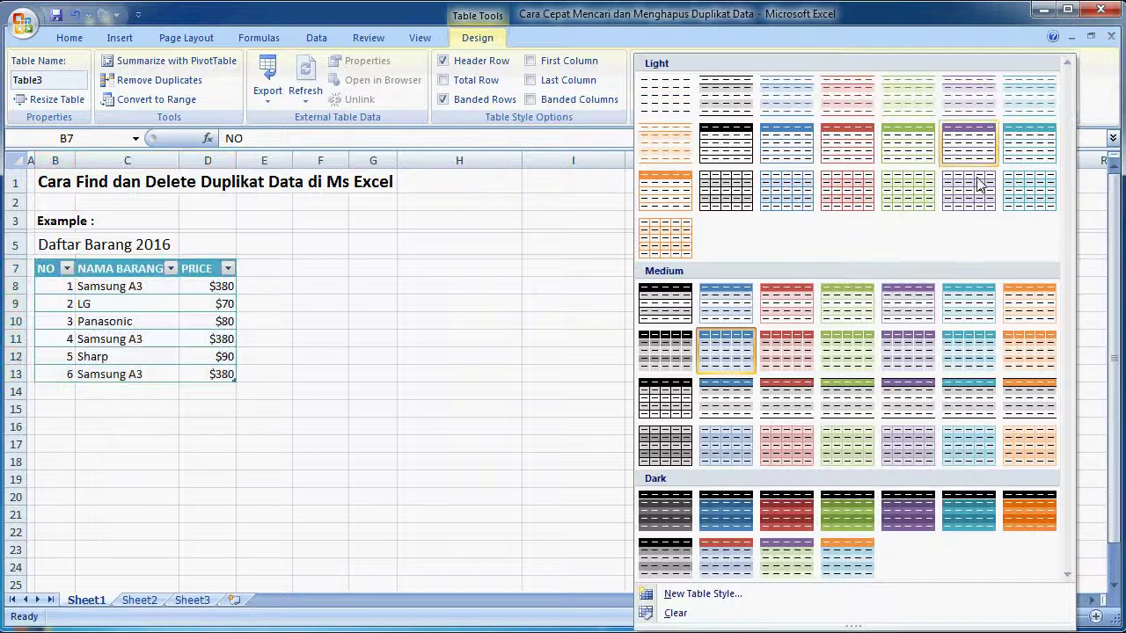
pyautogui.click(746, 397)
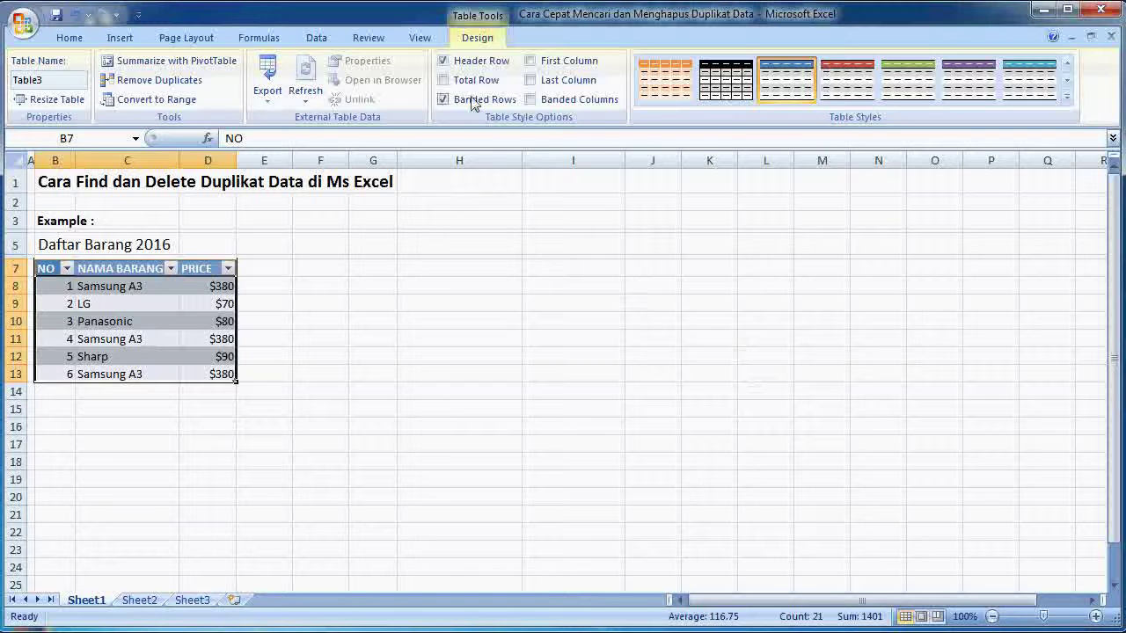
pyautogui.click(320, 40)
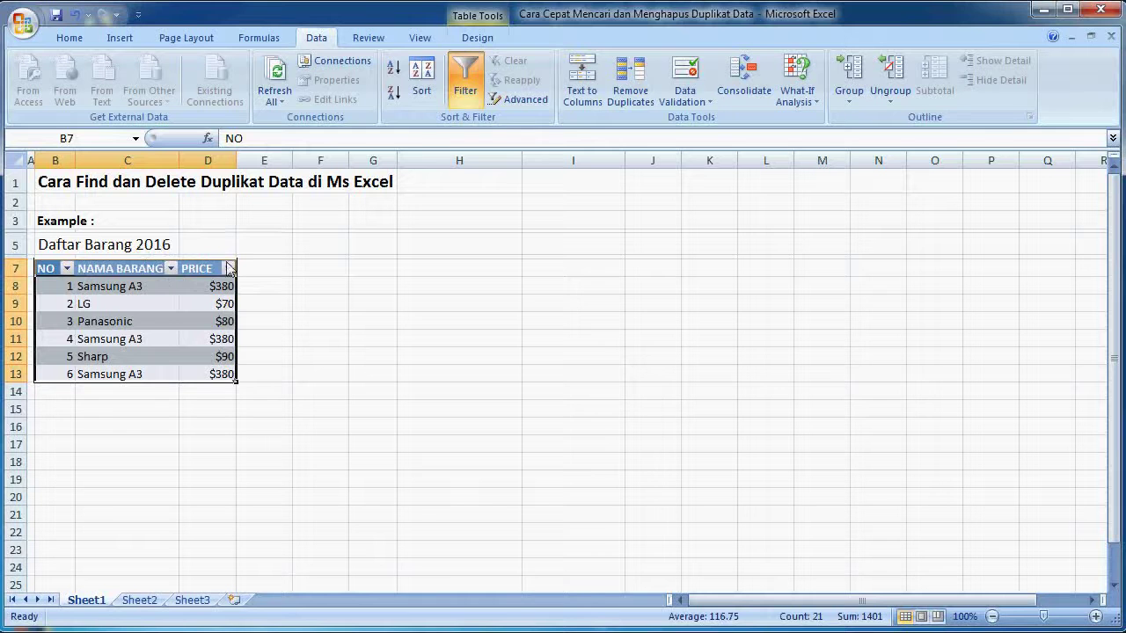
# Step: Turn off the filter arrows on the table headers
pyautogui.click(467, 88)
pyautogui.click(468, 92)
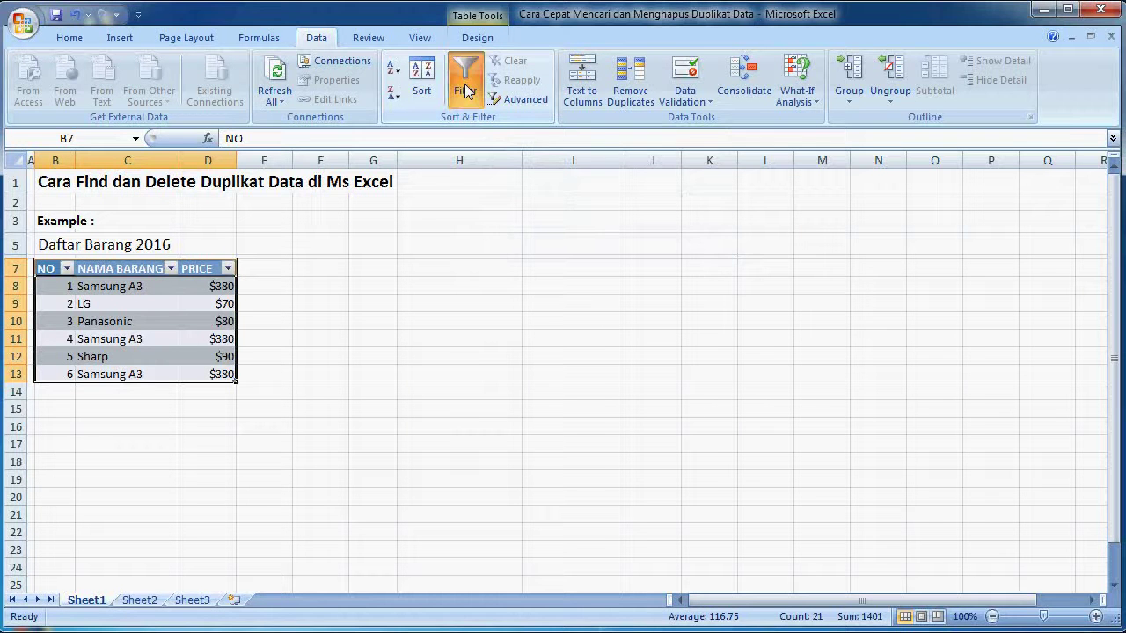
pyautogui.click(466, 92)
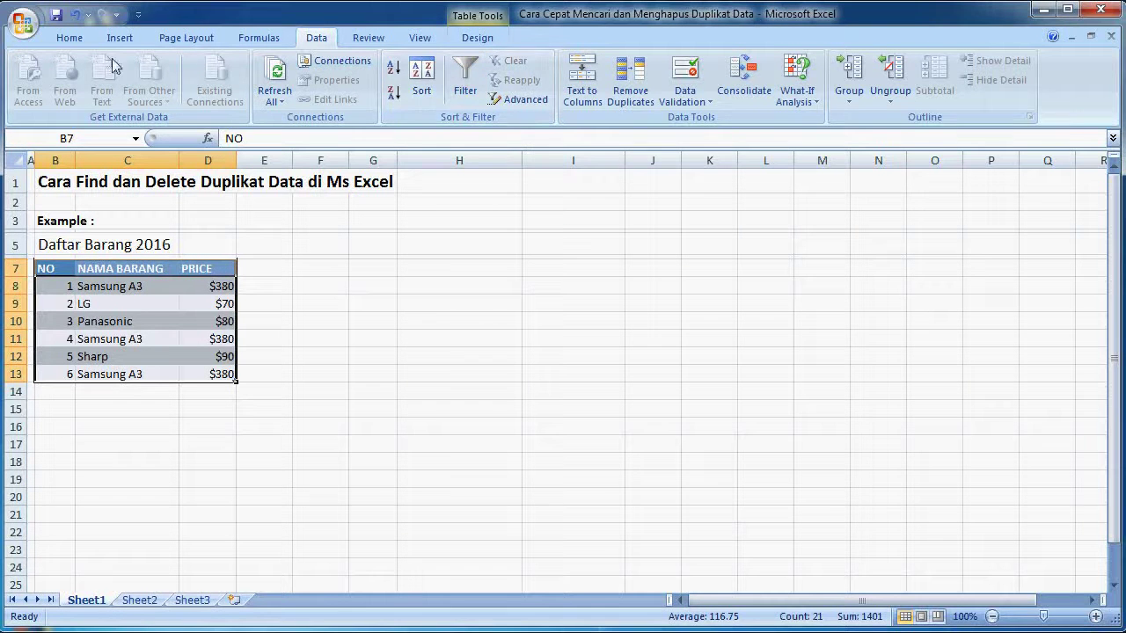
# Step: Set the table text to font size 16
pyautogui.click(74, 37)
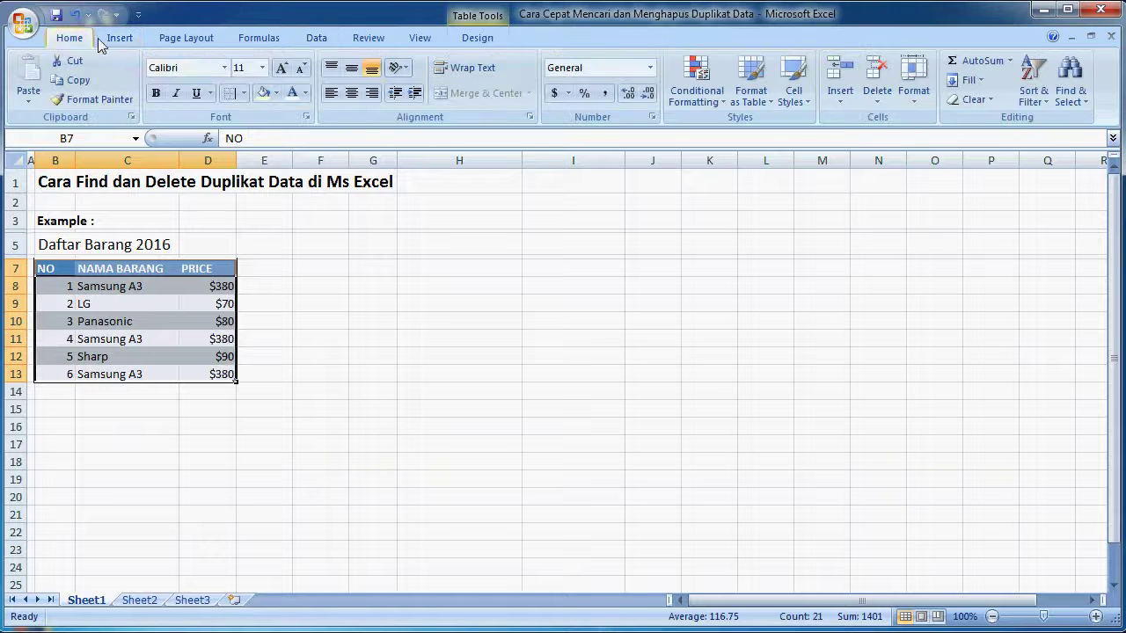
pyautogui.click(262, 68)
pyautogui.click(241, 177)
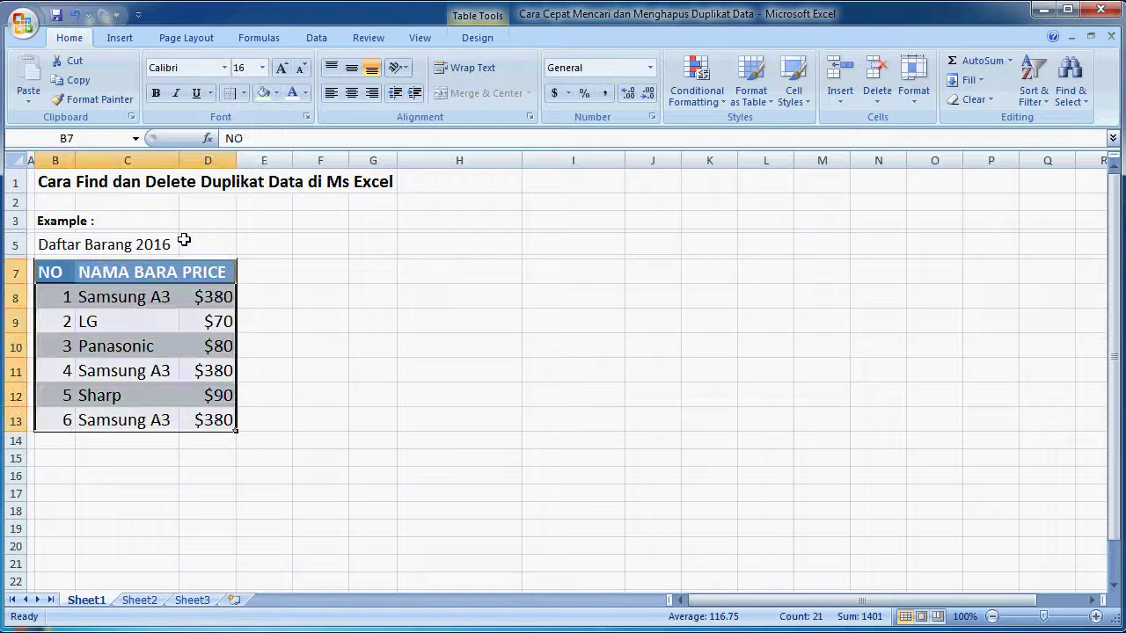
pyautogui.click(143, 158)
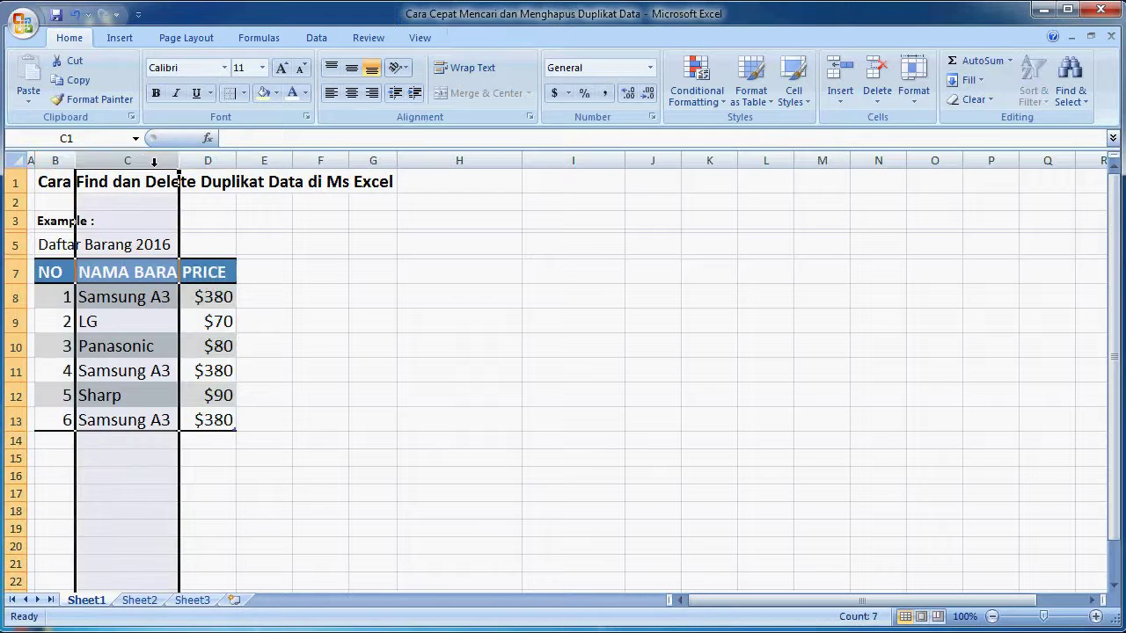
# Step: Set column C's width to 28.29 so the NAMA BARANG entries show fully
pyautogui.click(913, 88)
pyautogui.click(947, 185)
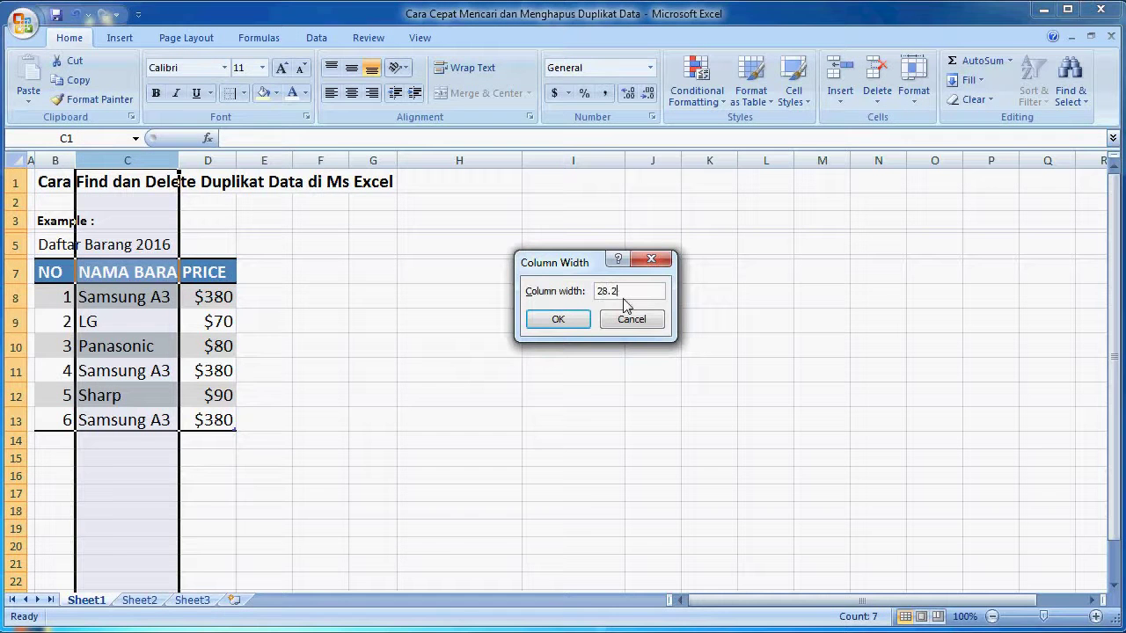
pyautogui.click(567, 321)
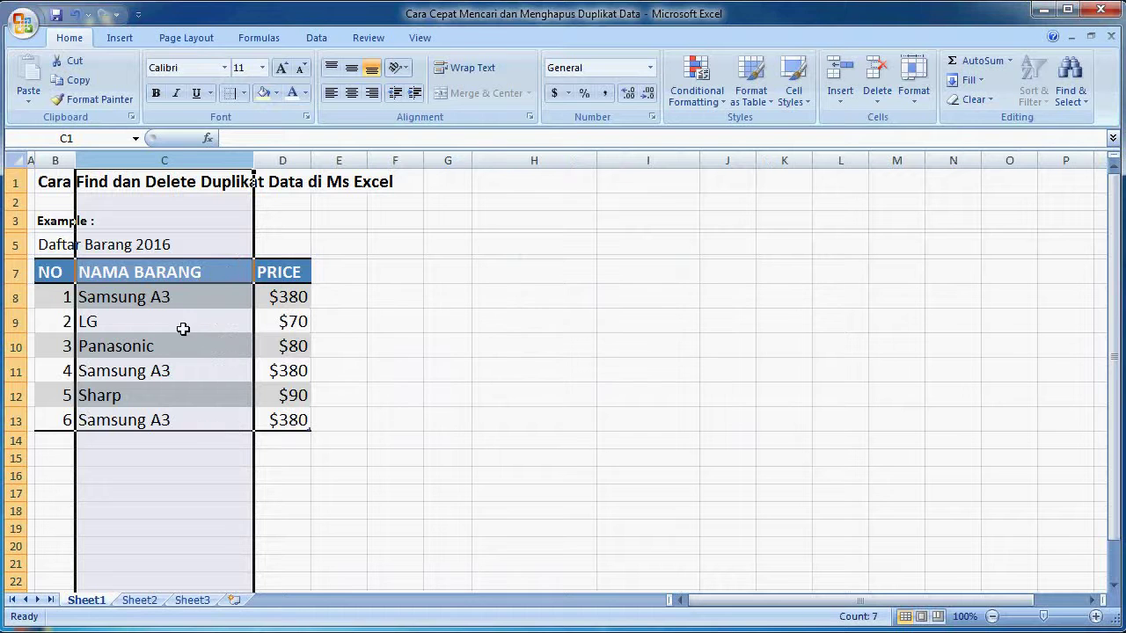
pyautogui.moveTo(50, 272); pyautogui.dragTo(283, 272)
# Step: Fill the header row dark olive green and centre its labels
pyautogui.click(276, 92)
pyautogui.click(351, 189)
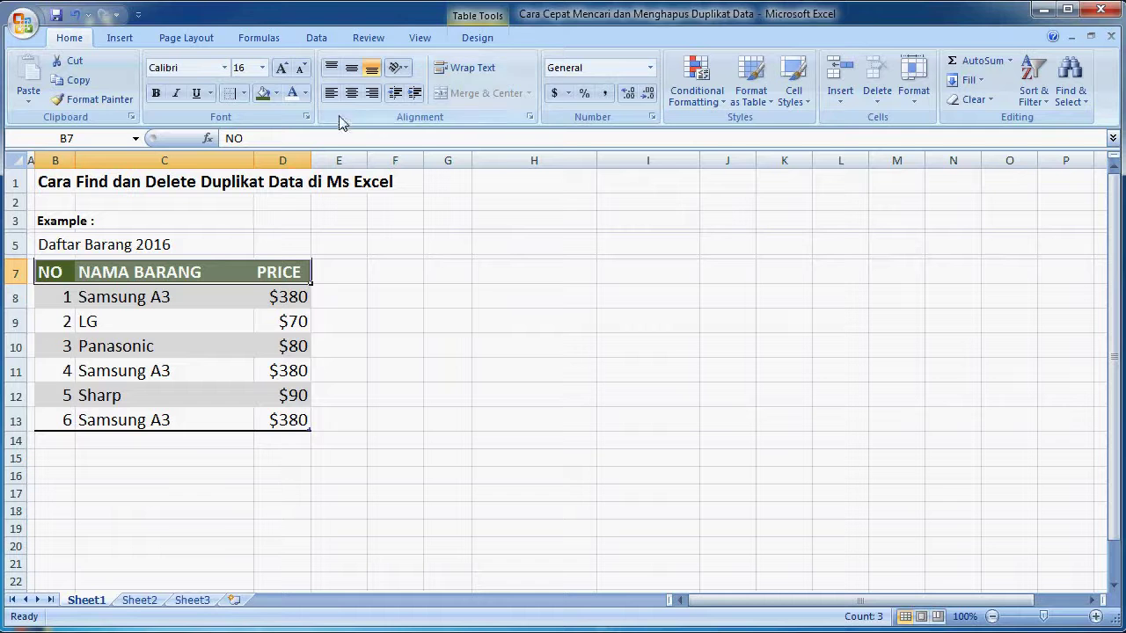
pyautogui.click(352, 93)
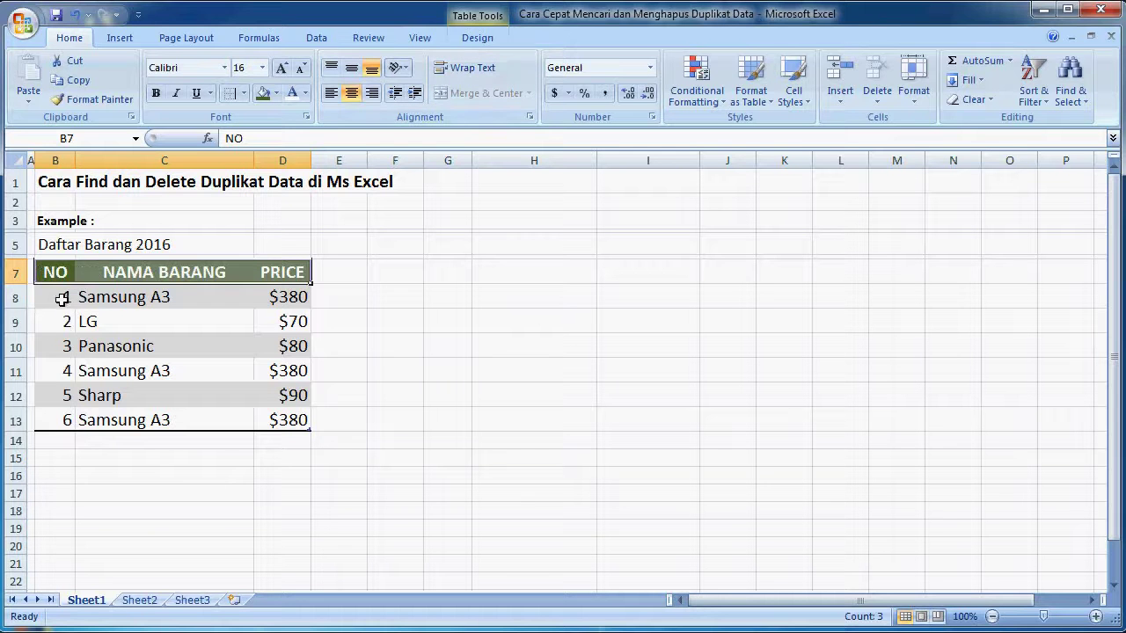
# Step: Give the numbers 1 to 6 a blue fill with white, centred text
pyautogui.moveTo(61, 298); pyautogui.dragTo(58, 419)
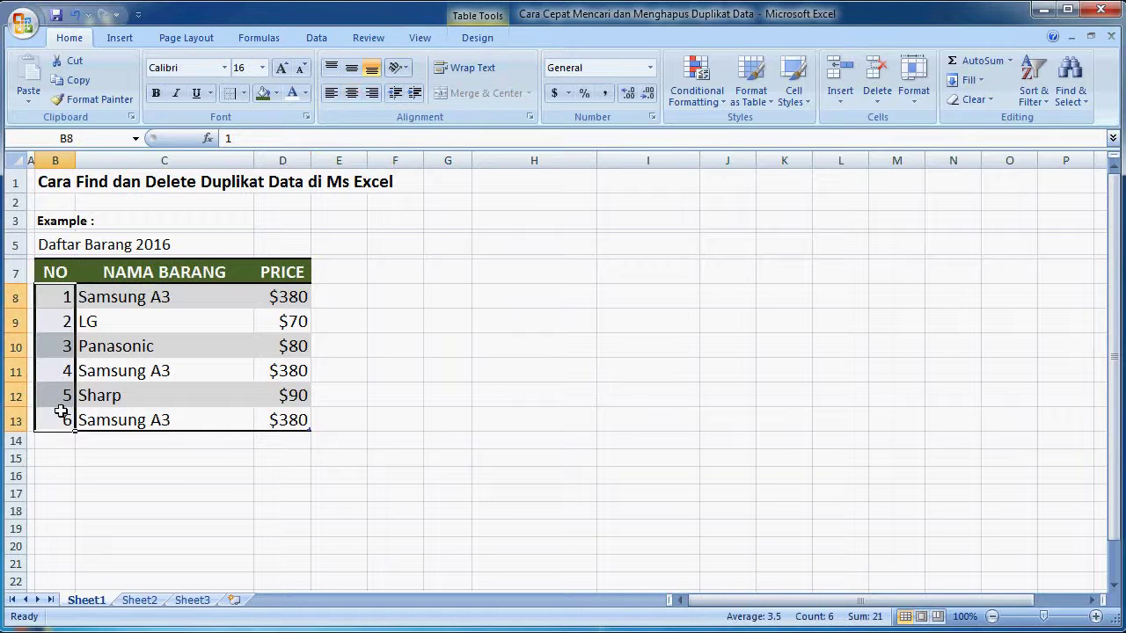
pyautogui.click(276, 93)
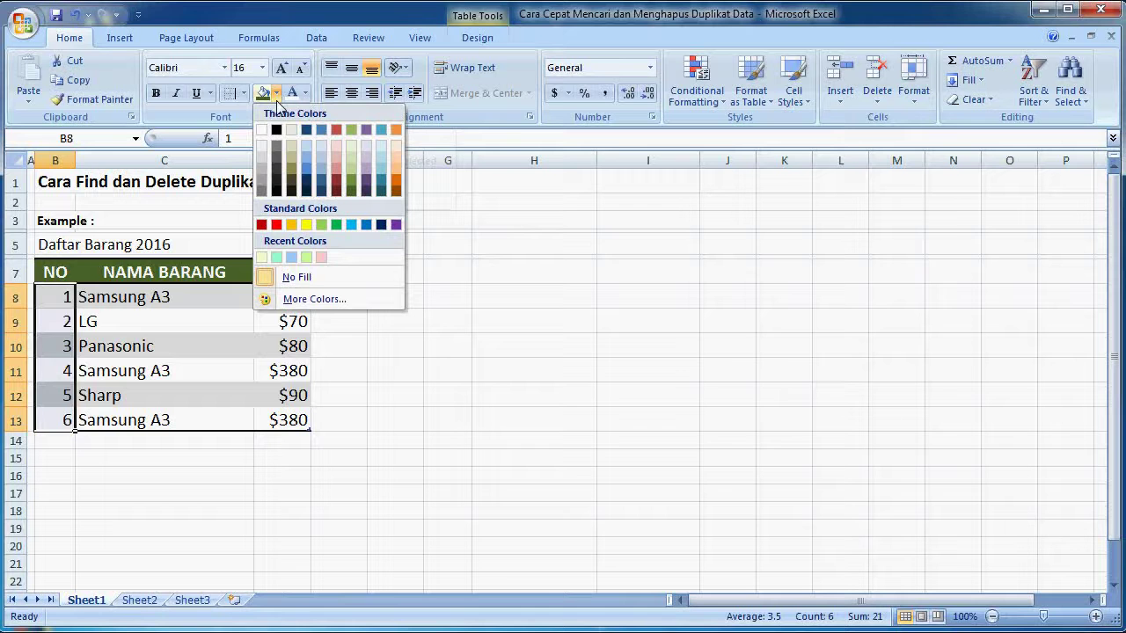
pyautogui.click(366, 225)
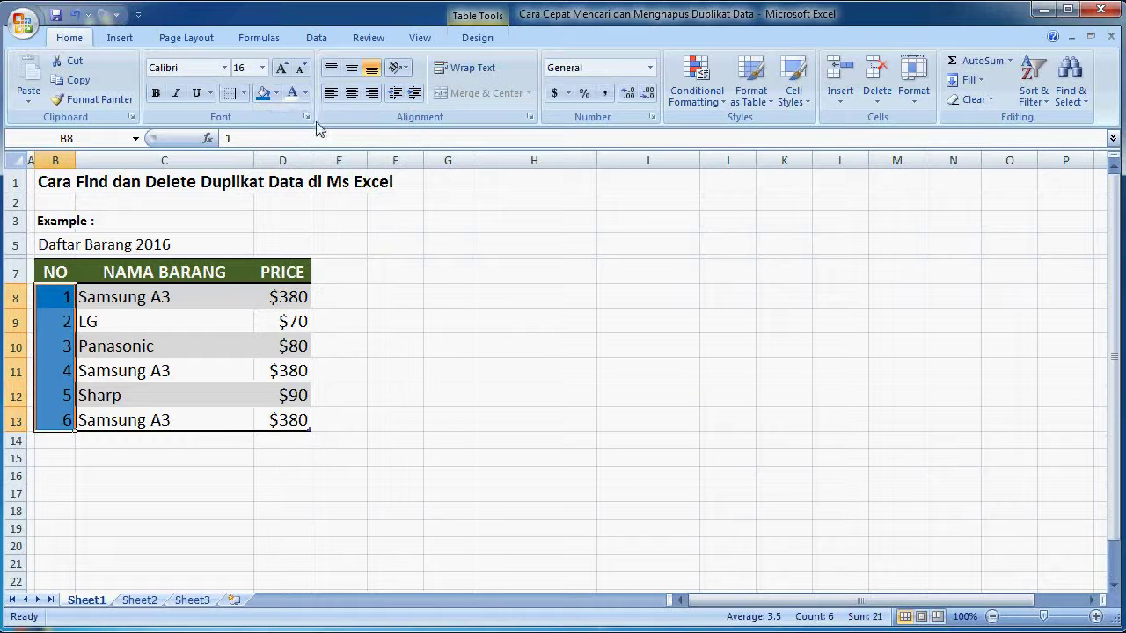
pyautogui.click(304, 93)
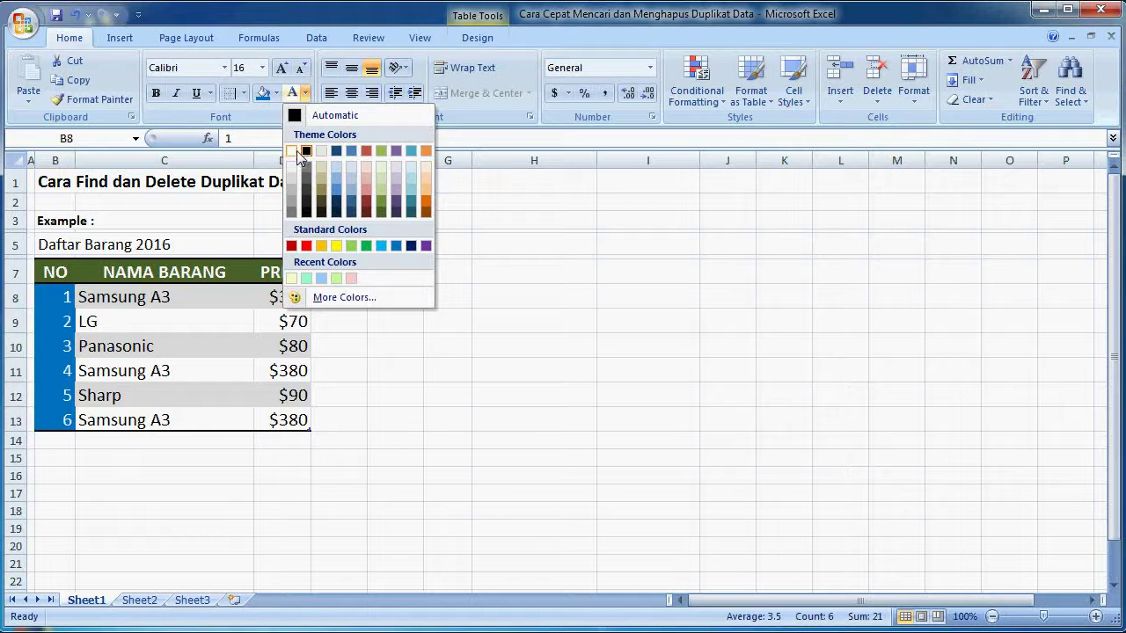
pyautogui.click(292, 151)
pyautogui.click(351, 95)
# Step: Fill the item names and prices C8:D13 with a light yellow custom colour
pyautogui.moveTo(161, 297)
pyautogui.mouseDown()
pyautogui.moveTo(246, 373)
pyautogui.moveTo(269, 415)
pyautogui.mouseUp()
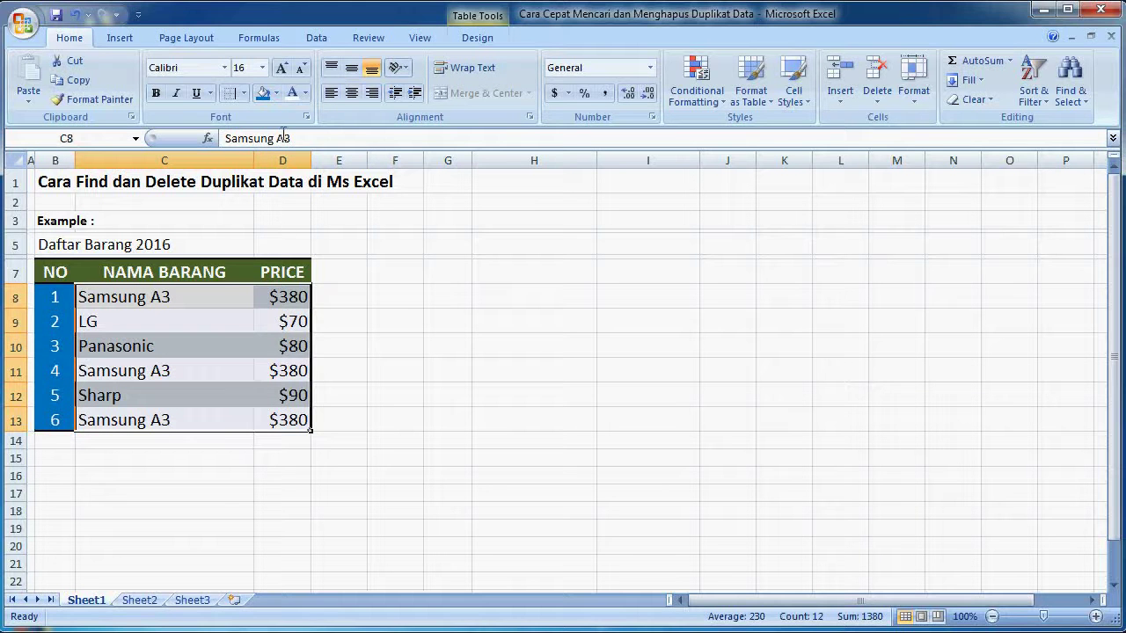
pyautogui.click(276, 93)
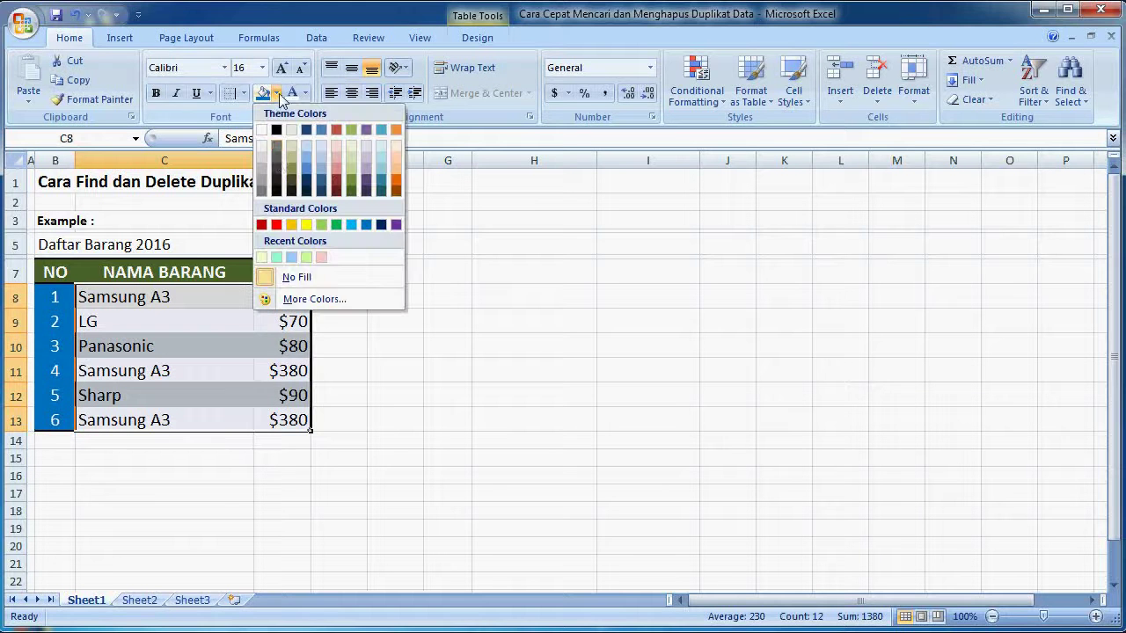
pyautogui.click(313, 299)
pyautogui.click(541, 296)
pyautogui.click(697, 178)
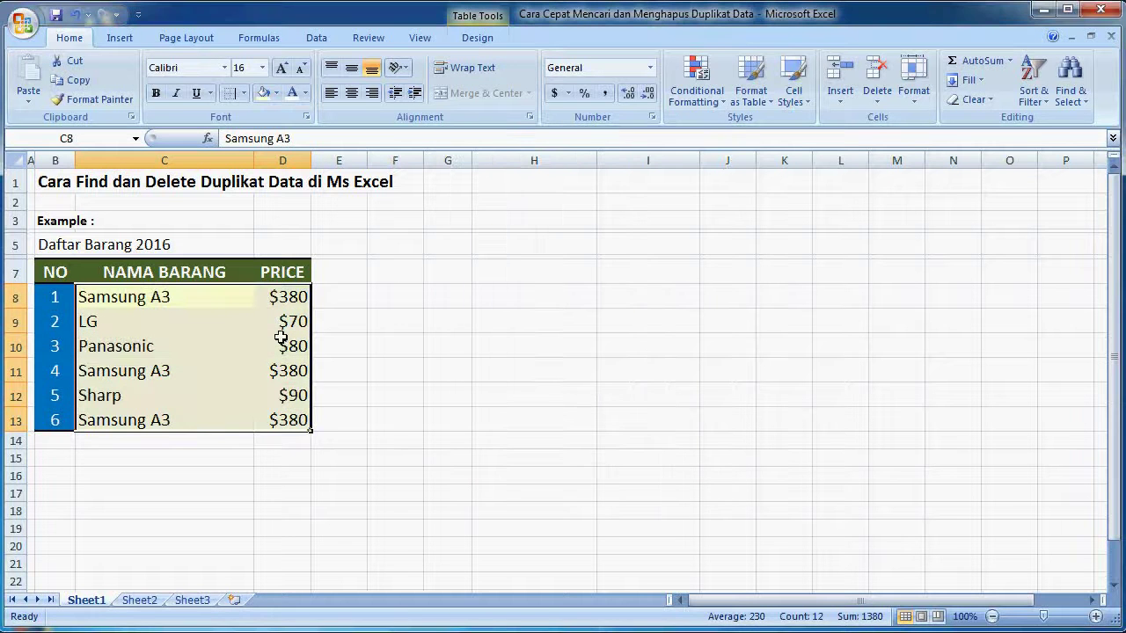
pyautogui.click(414, 346)
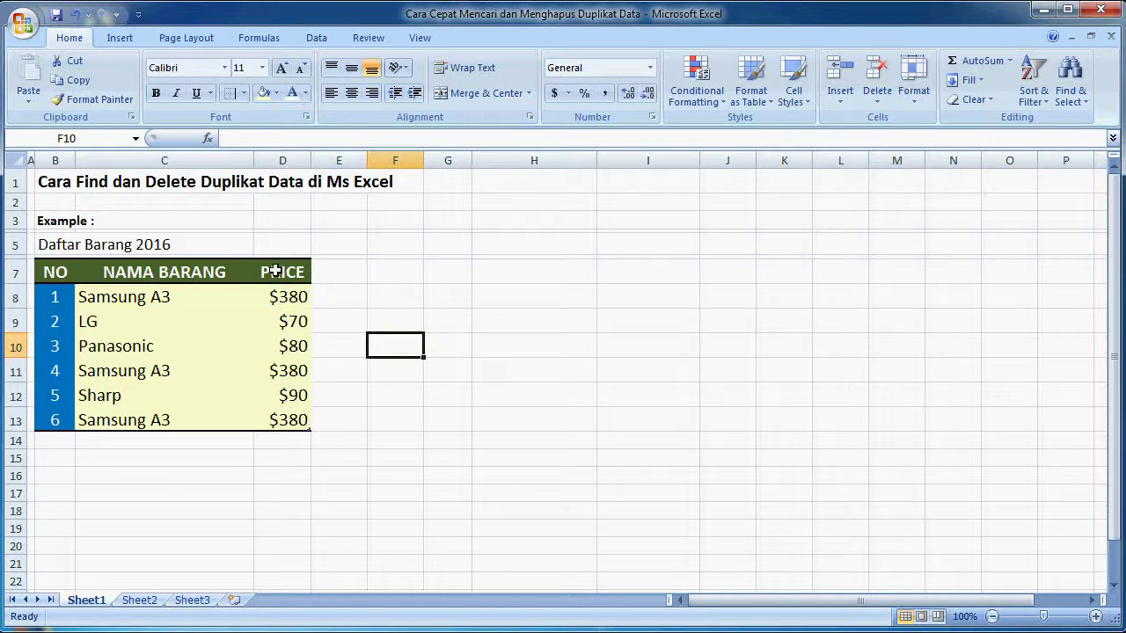
# Step: Add a right border to the PRICE column D7:D13
pyautogui.moveTo(275, 271); pyautogui.dragTo(283, 420)
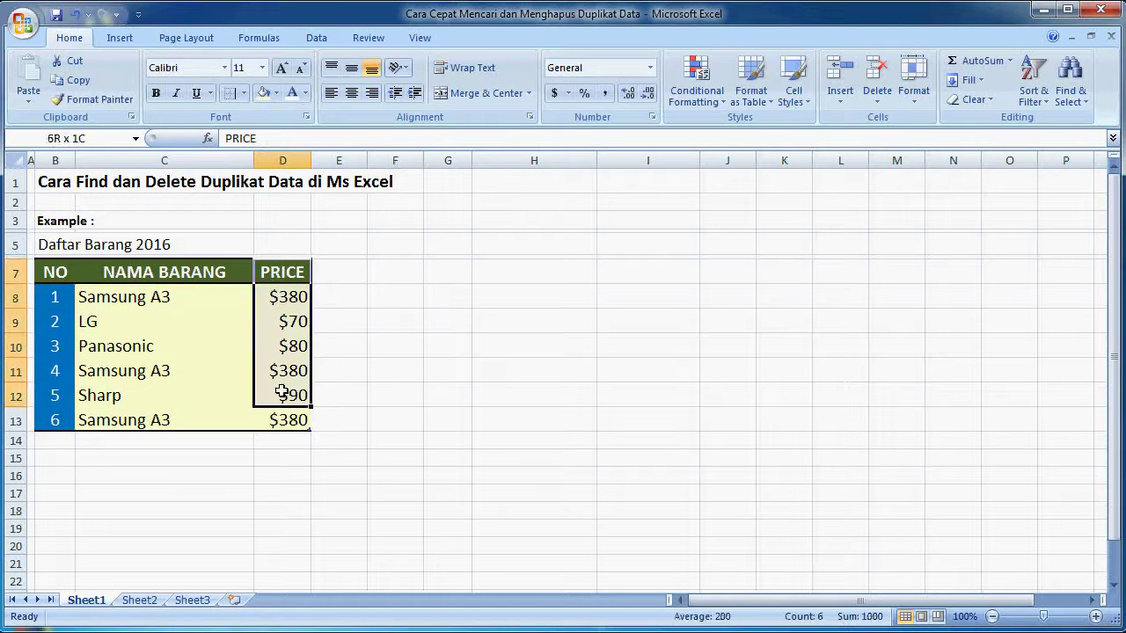
pyautogui.click(244, 93)
pyautogui.click(305, 197)
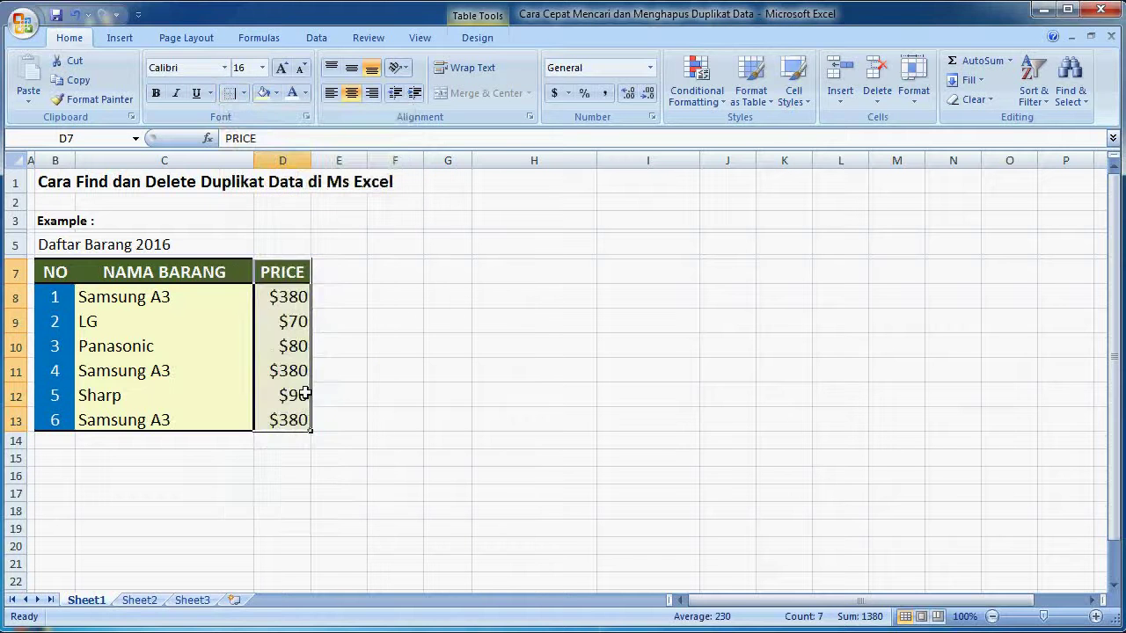
pyautogui.click(275, 458)
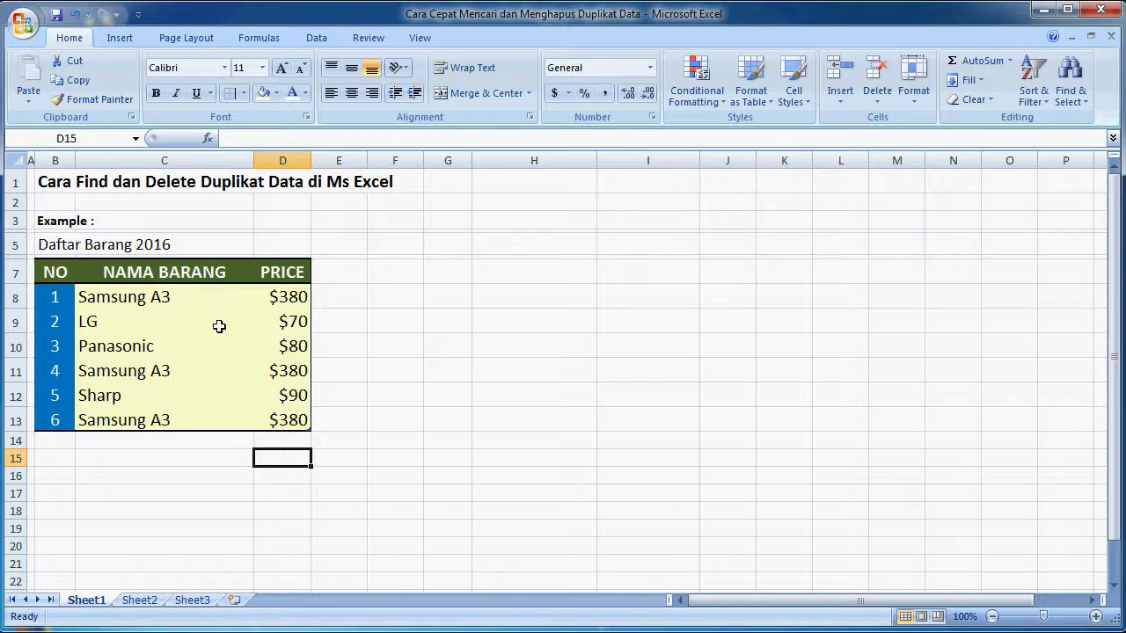
# Step: Apply a Duplicate Values rule to C8:D13 using Light Red Fill with Dark Red Text
pyautogui.moveTo(117, 297); pyautogui.dragTo(280, 420)
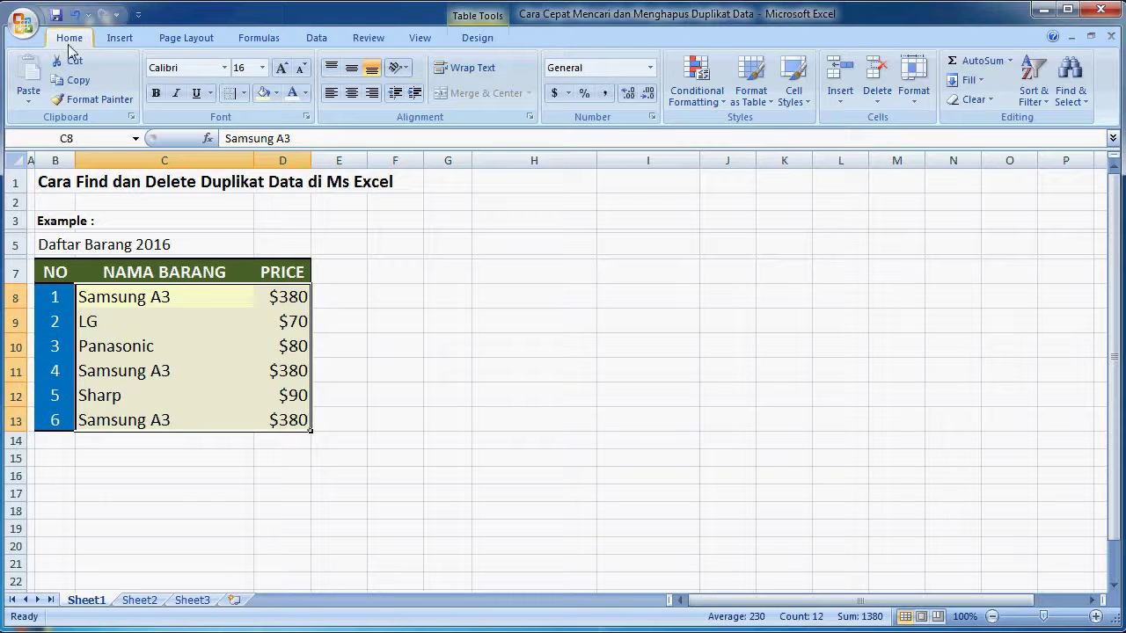
pyautogui.click(707, 103)
pyautogui.moveTo(756, 132)
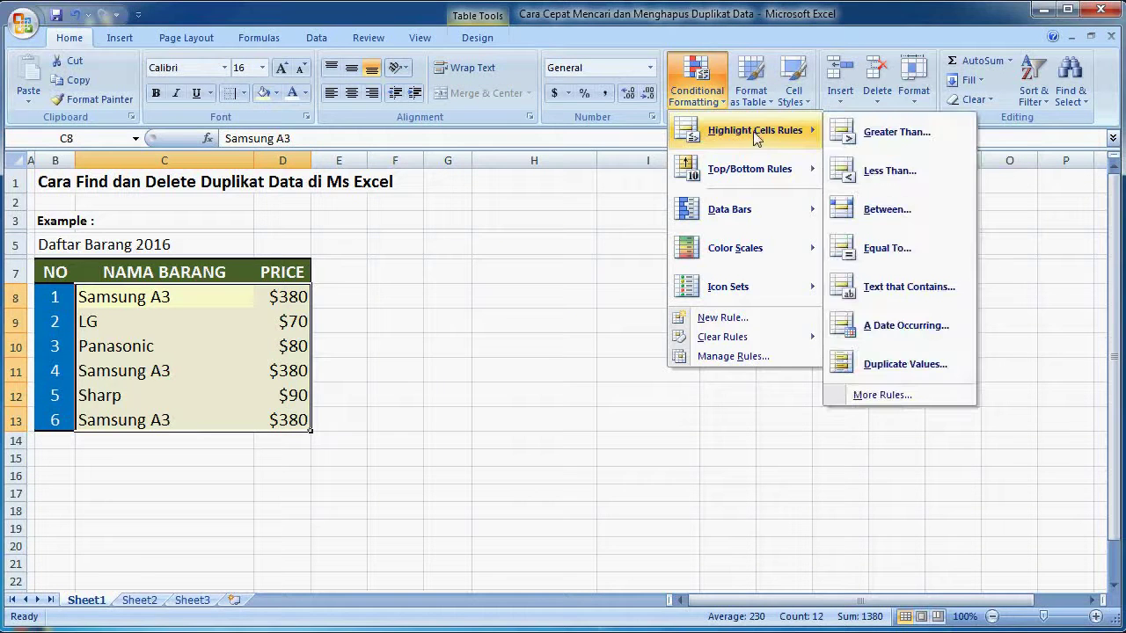
pyautogui.click(901, 366)
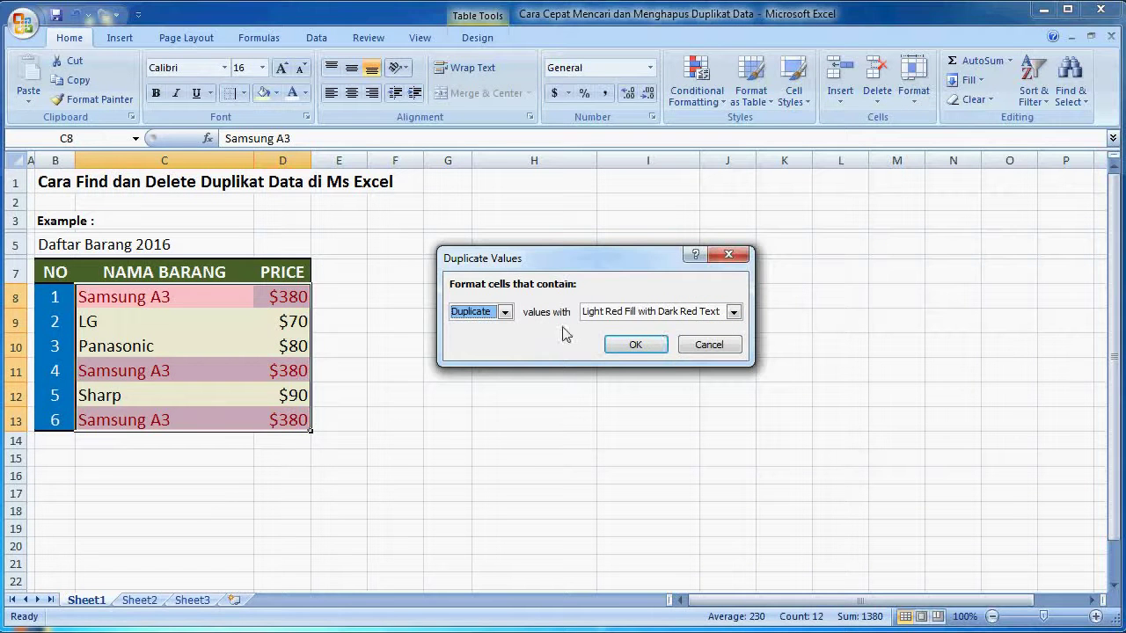
pyautogui.click(733, 315)
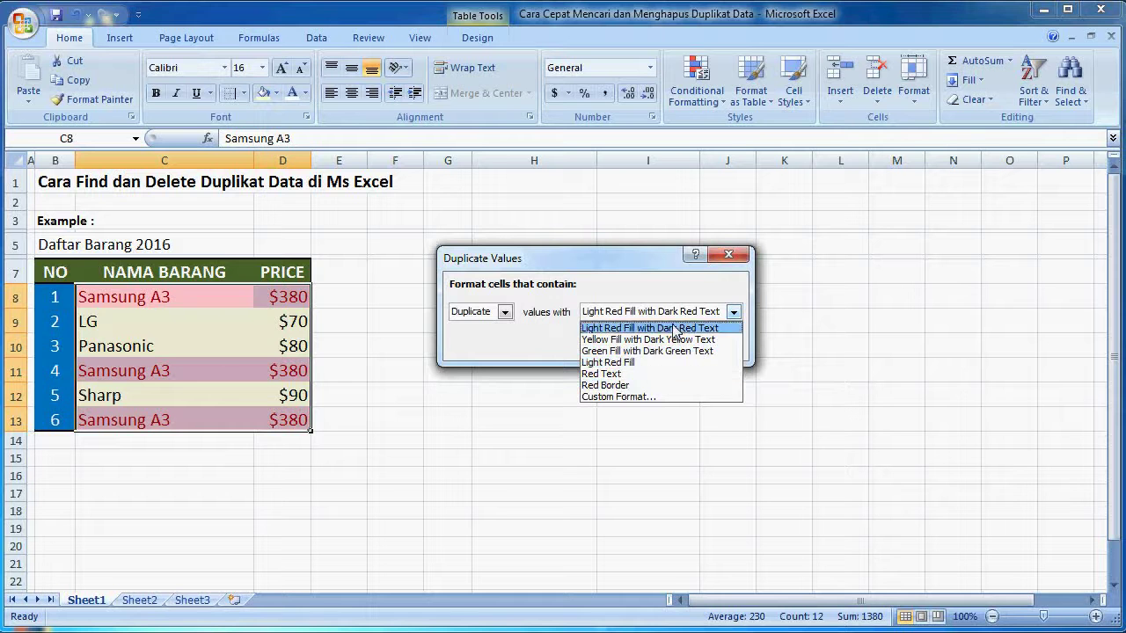
pyautogui.click(668, 327)
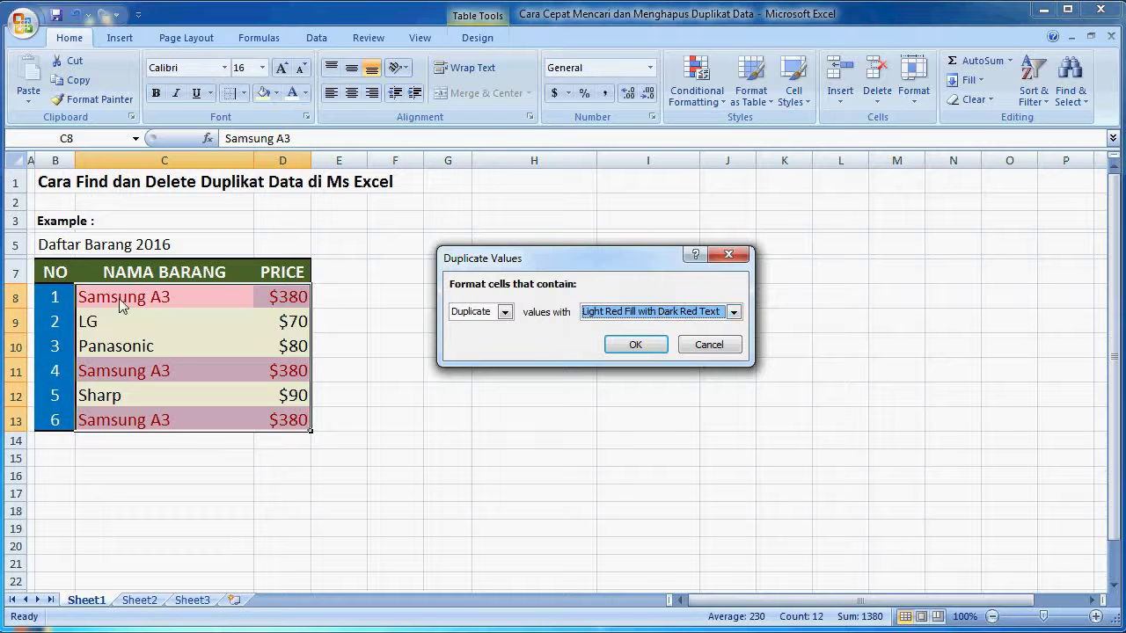
pyautogui.click(635, 345)
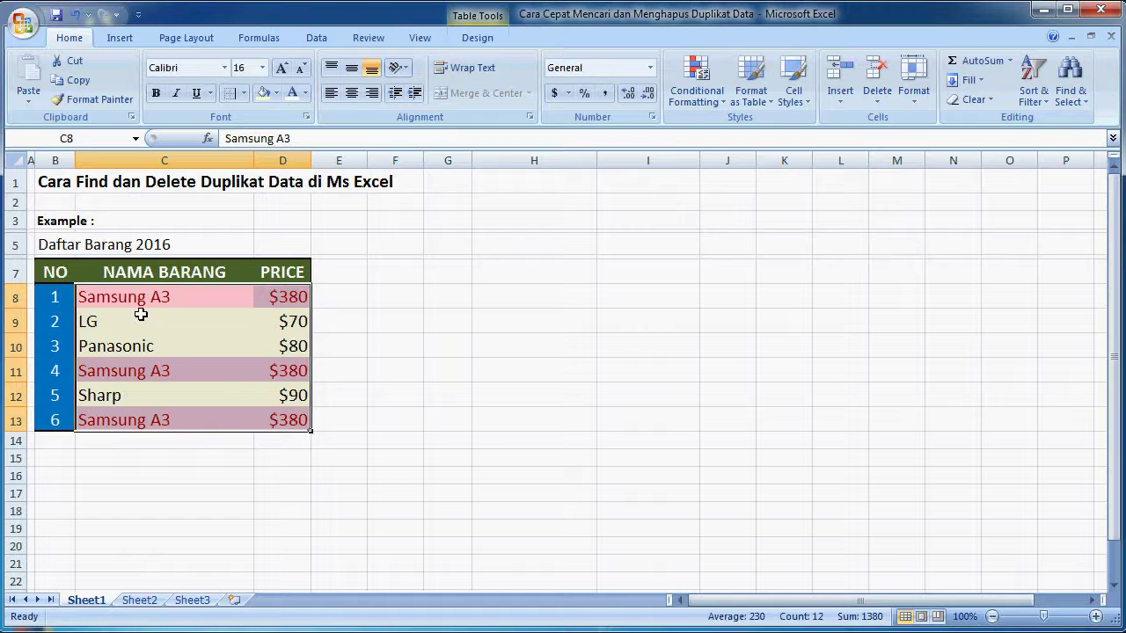
pyautogui.click(279, 452)
pyautogui.moveTo(106, 295); pyautogui.dragTo(283, 416)
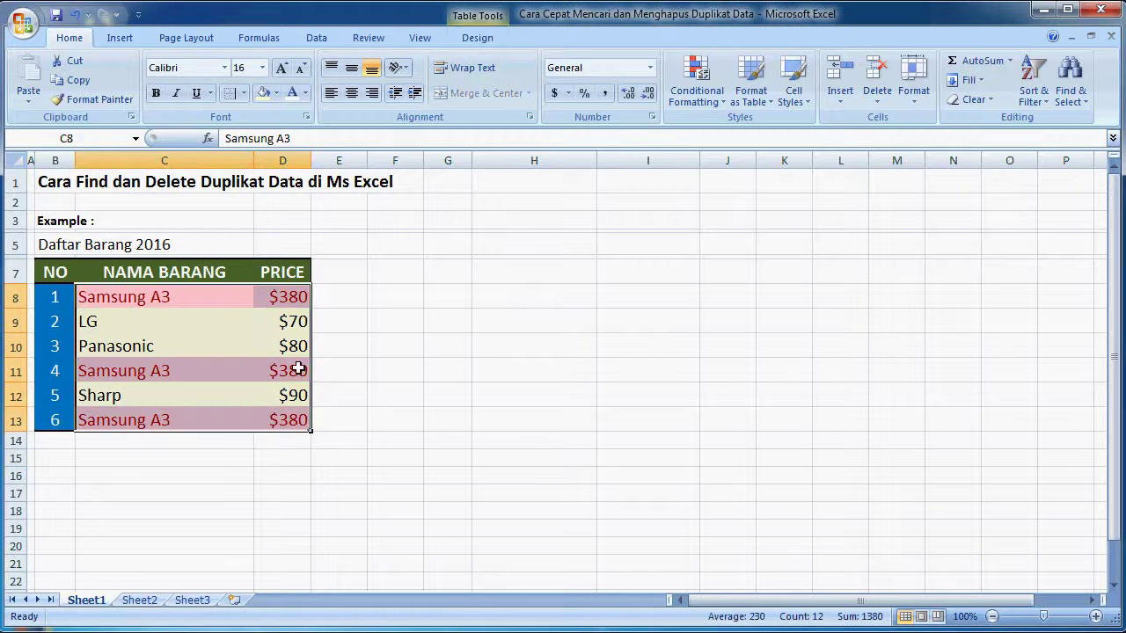
# Step: Run Remove Duplicates checking only NAMA BARANG, deleting the 2 extra Samsung A3 rows
pyautogui.click(332, 41)
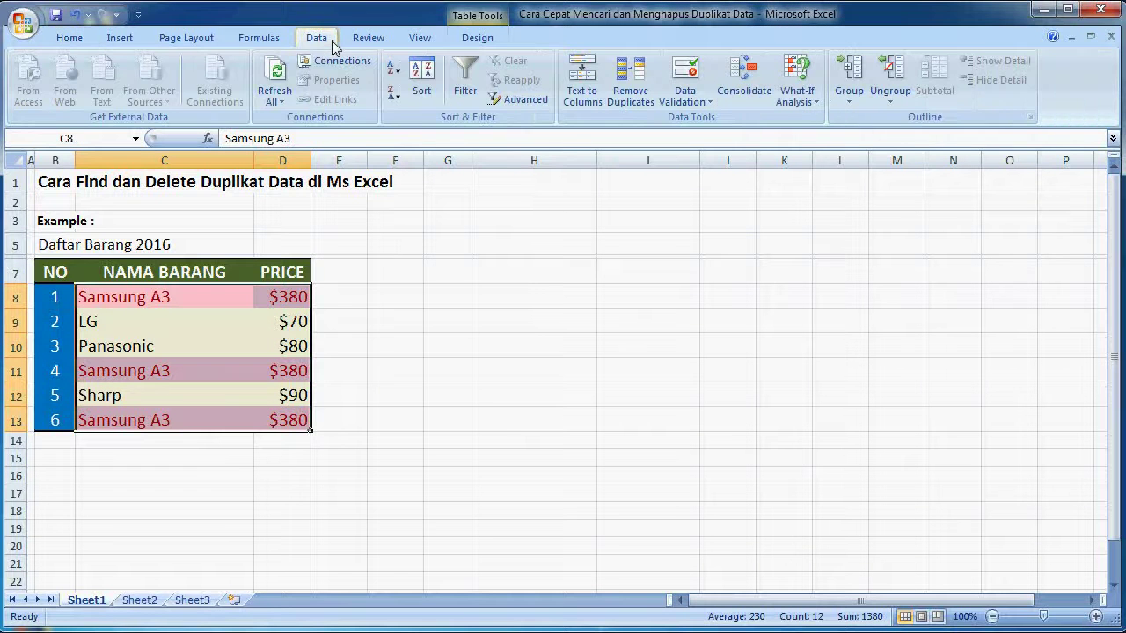
pyautogui.click(640, 104)
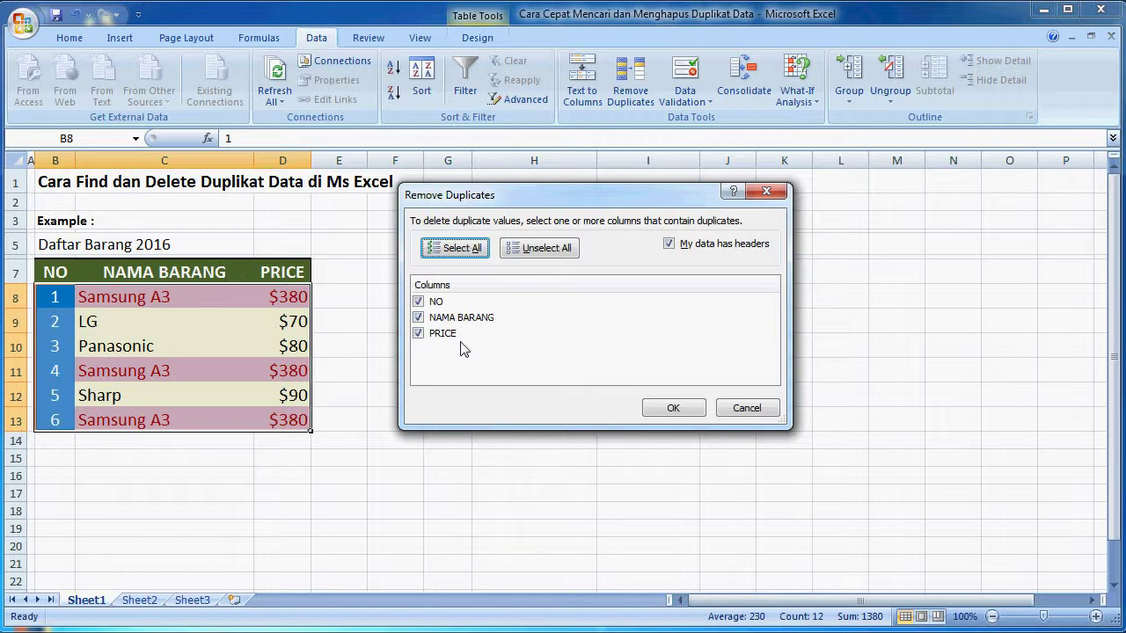
pyautogui.click(419, 302)
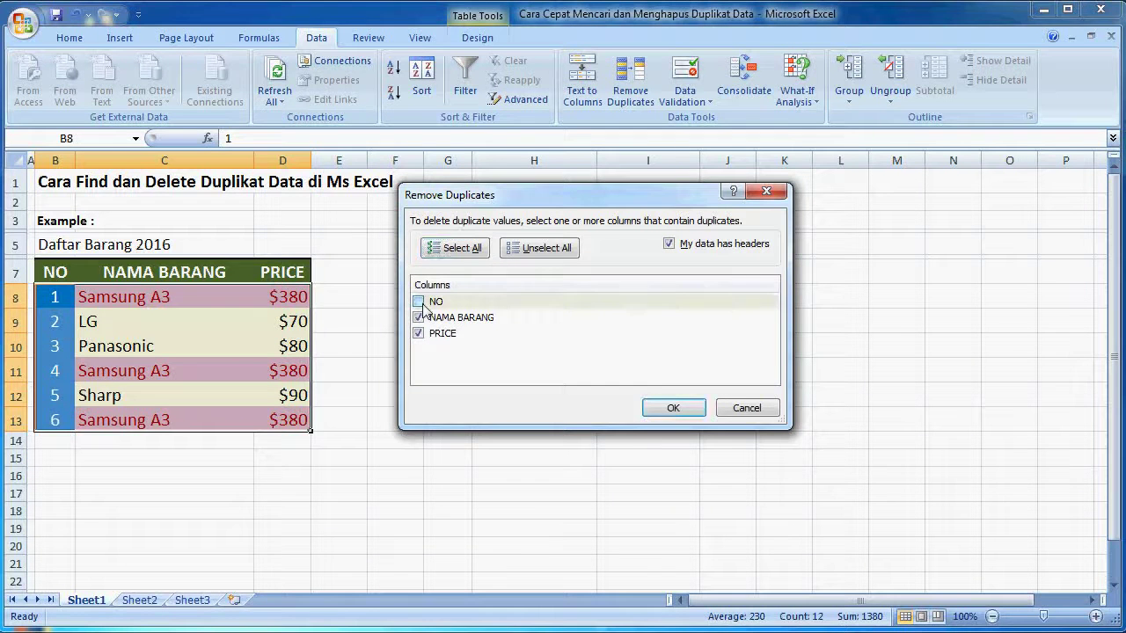
pyautogui.click(421, 335)
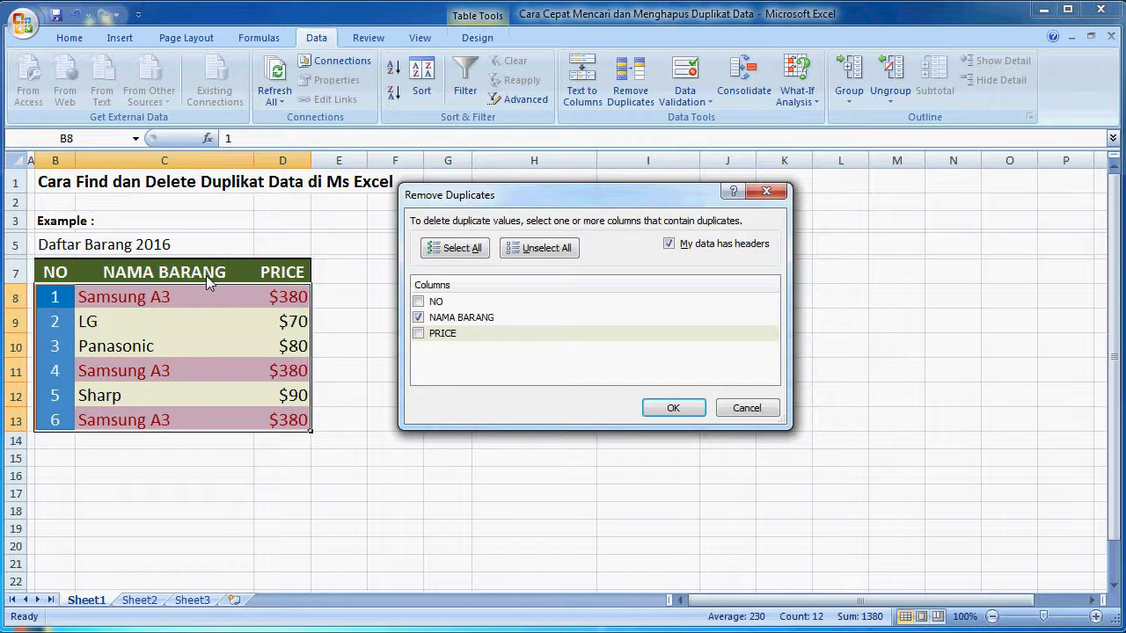
pyautogui.click(668, 409)
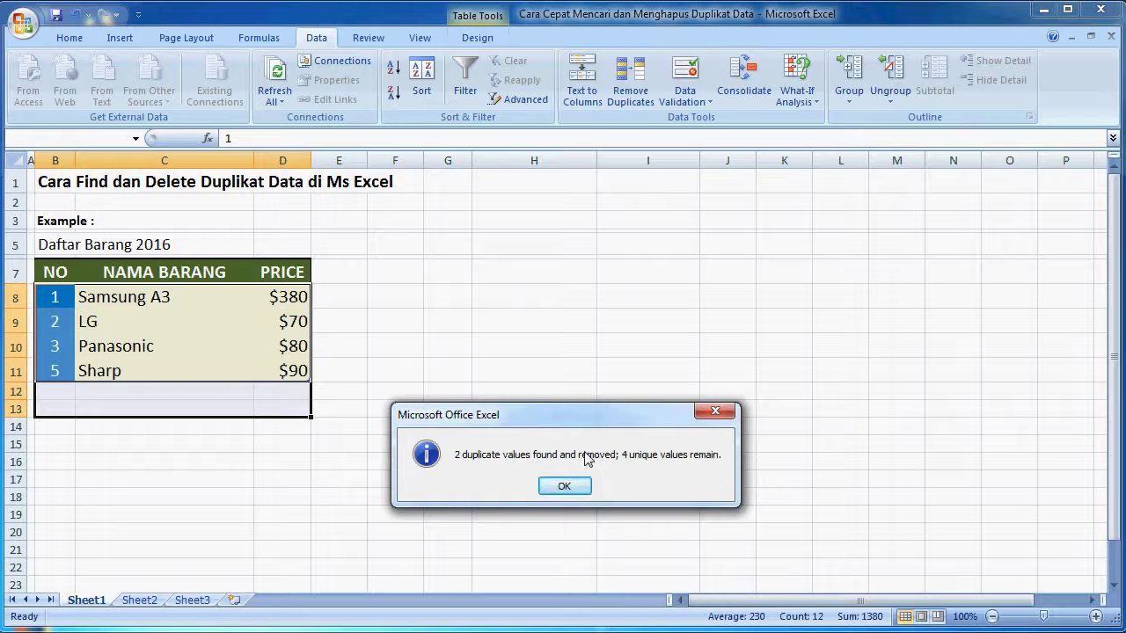
pyautogui.click(577, 486)
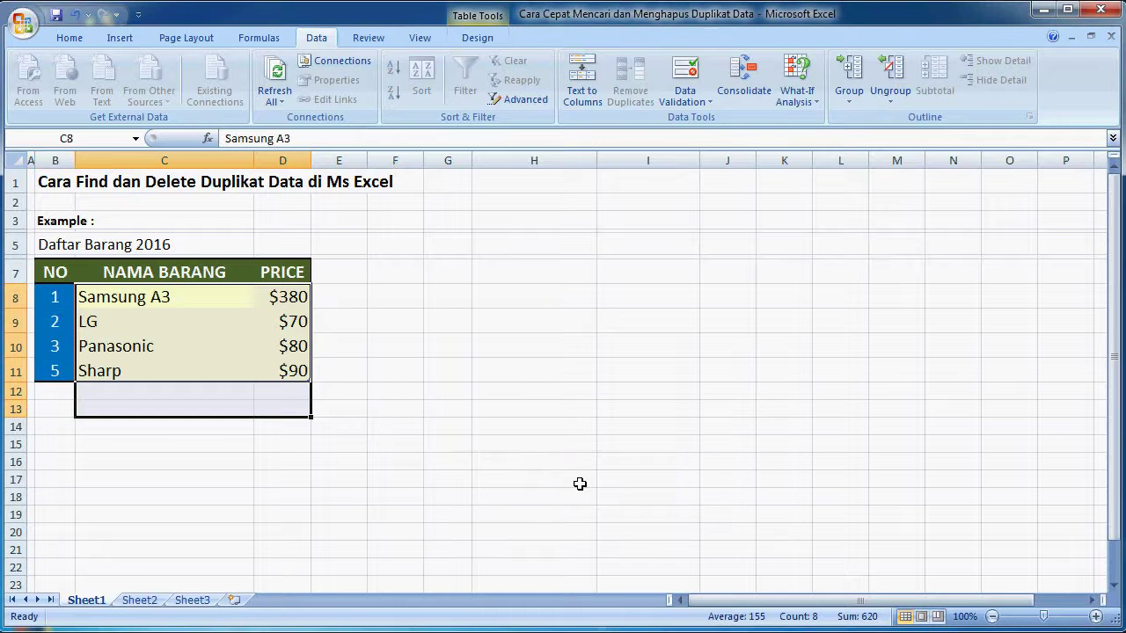
pyautogui.click(298, 428)
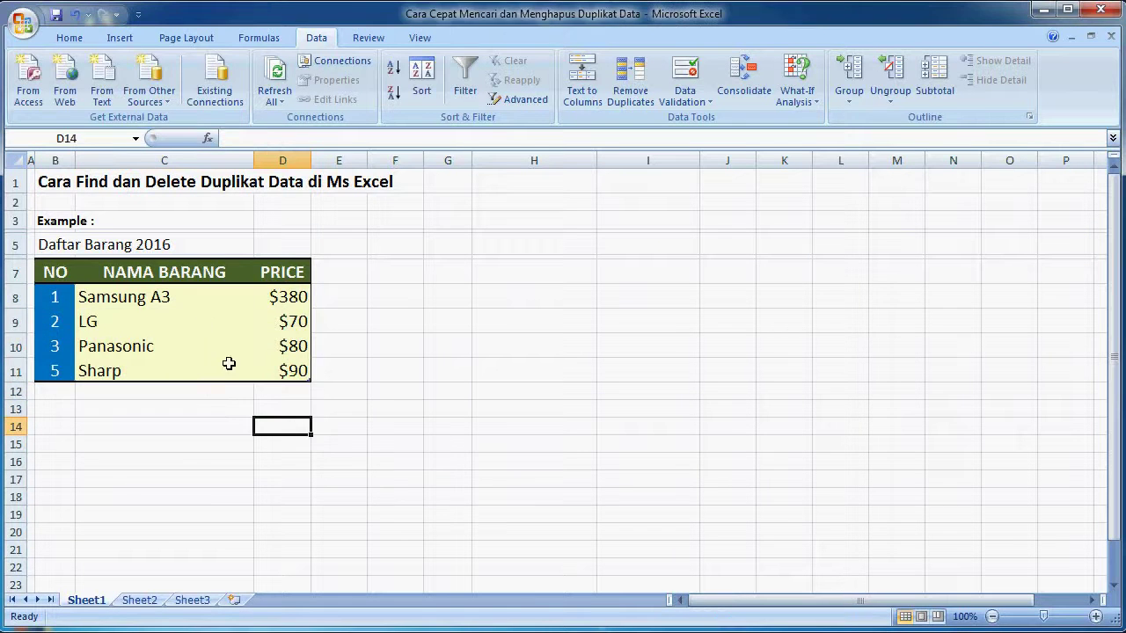